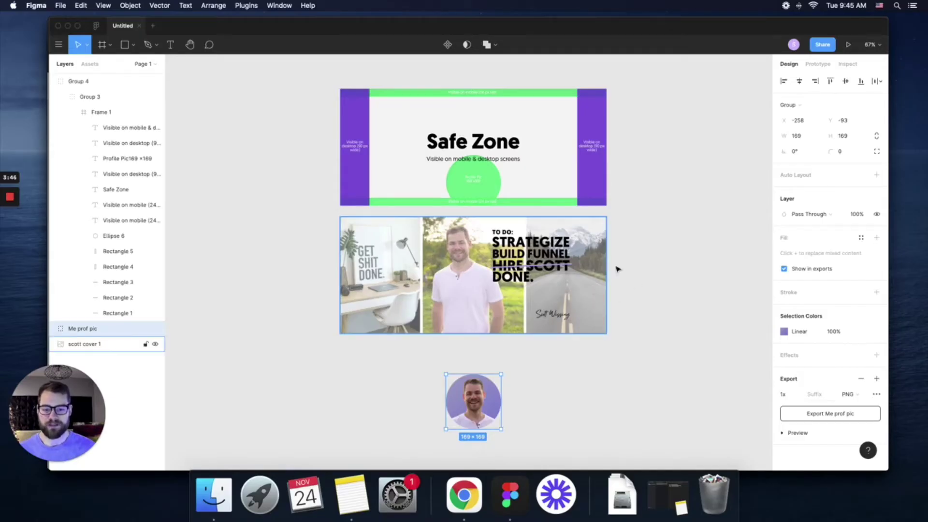
# Step: Select the safe-zone template to confirm it measures 820×360
pyautogui.scroll(1, 471, 298)
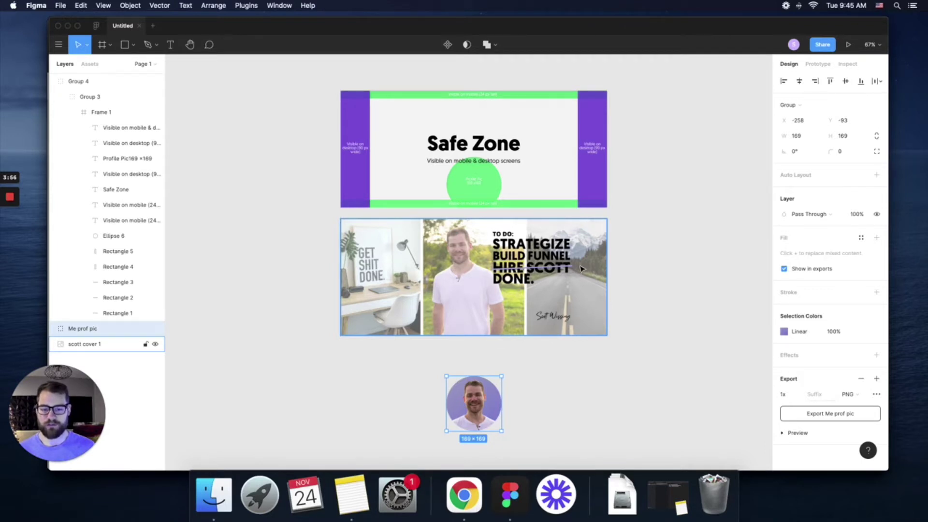
pyautogui.scroll(-1, 585, 261)
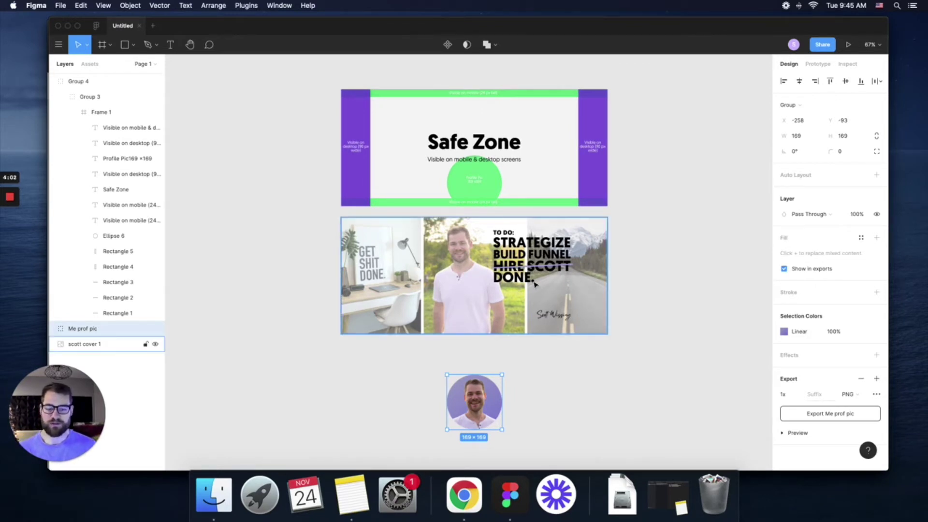
pyautogui.hscroll(3, 614, 271)
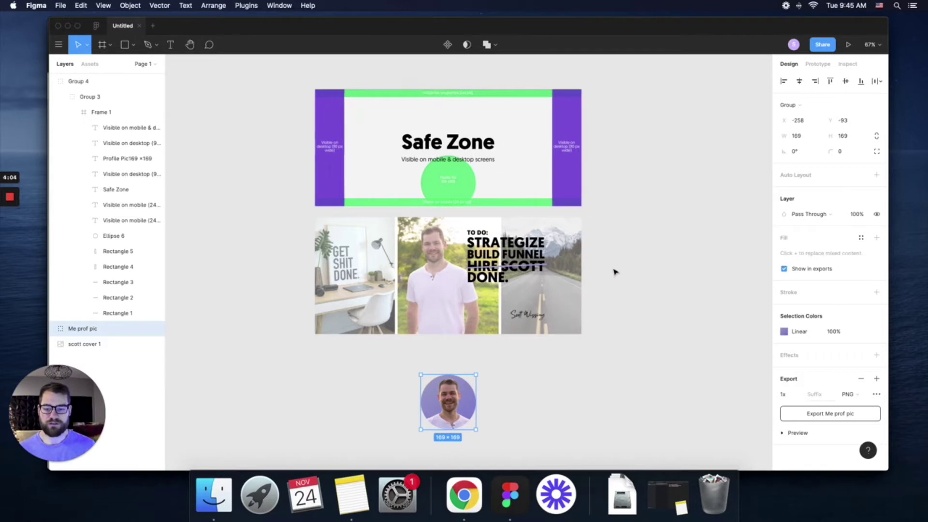
pyautogui.hscroll(4, 615, 272)
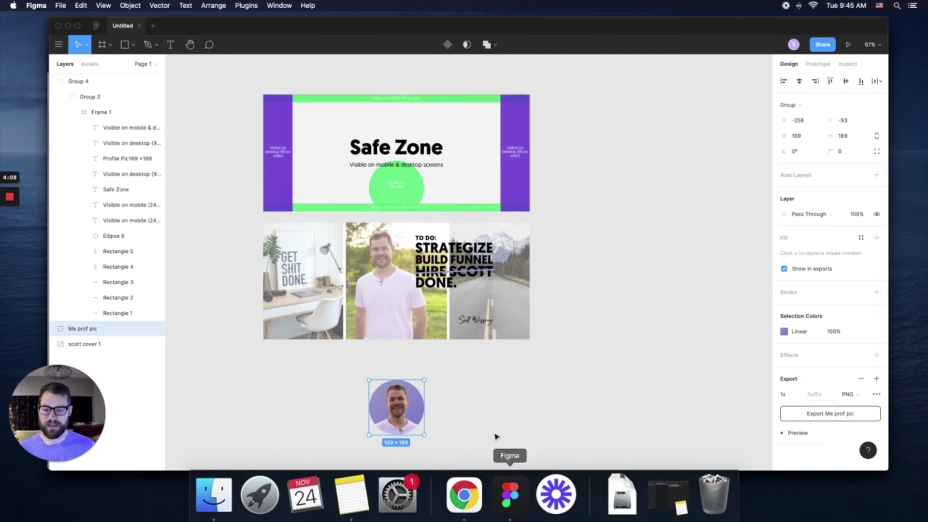
pyautogui.hscroll(-1, 496, 398)
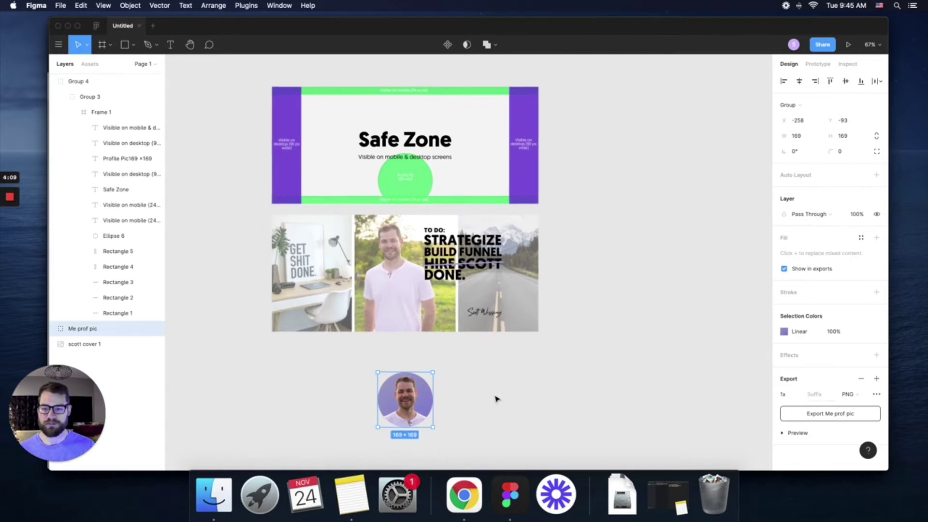
pyautogui.click(111, 45)
pyautogui.click(107, 69)
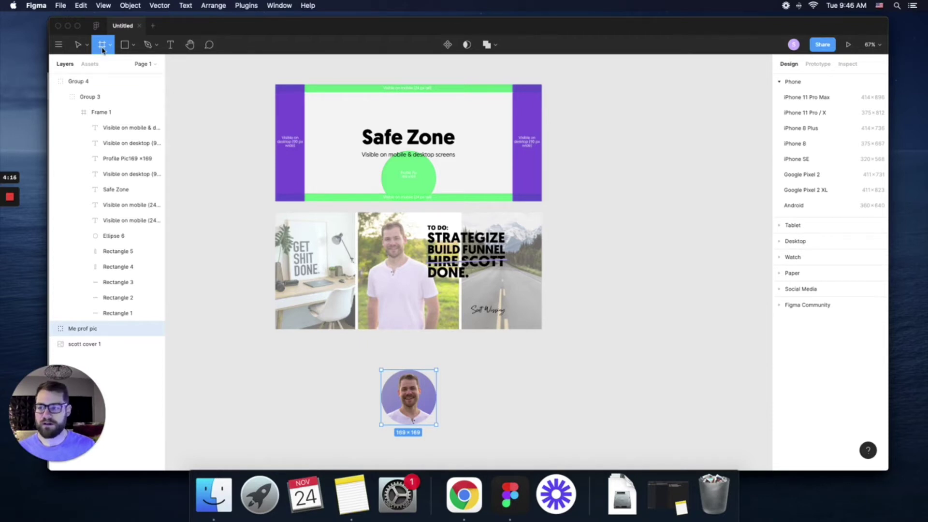
pyautogui.press('v')
pyautogui.click(443, 154)
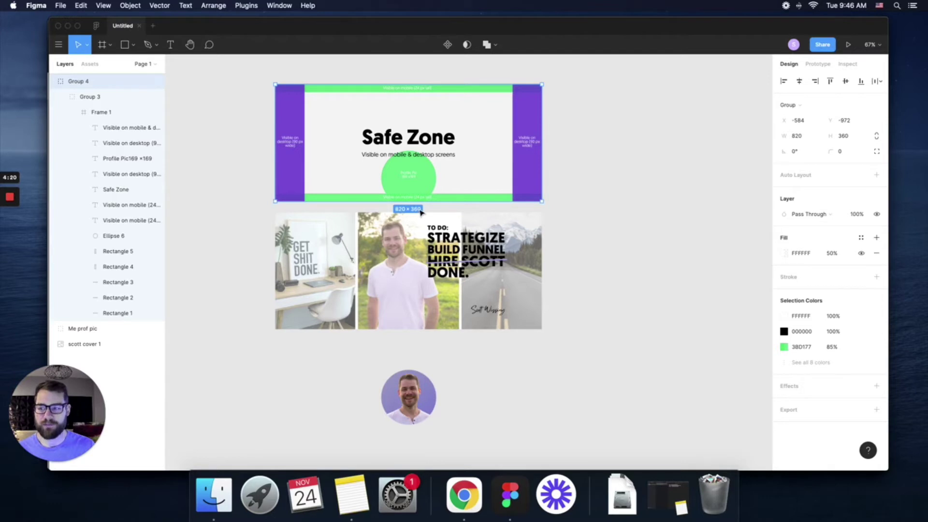
# Step: Draw Frame 2 at 820×360 and move it down beside the cover photo
pyautogui.click(113, 46)
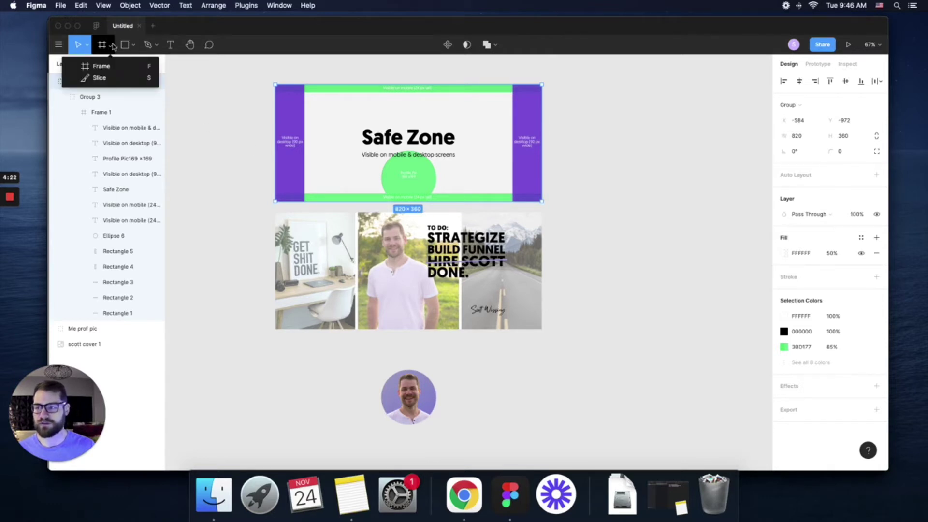
pyautogui.press('f')
pyautogui.moveTo(573, 94); pyautogui.dragTo(671, 140)
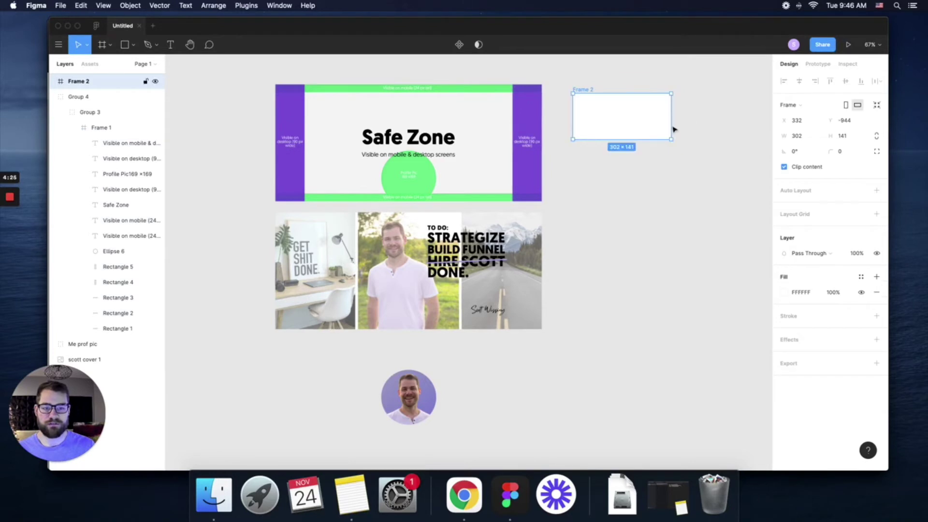
pyautogui.click(805, 138)
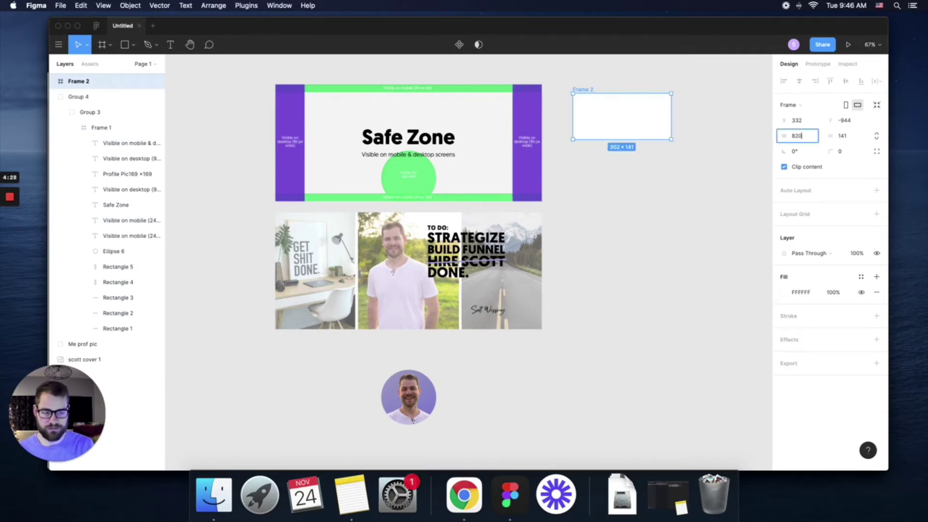
pyautogui.write('820')
pyautogui.press('Tab')
pyautogui.write('360')
pyautogui.press('Return')
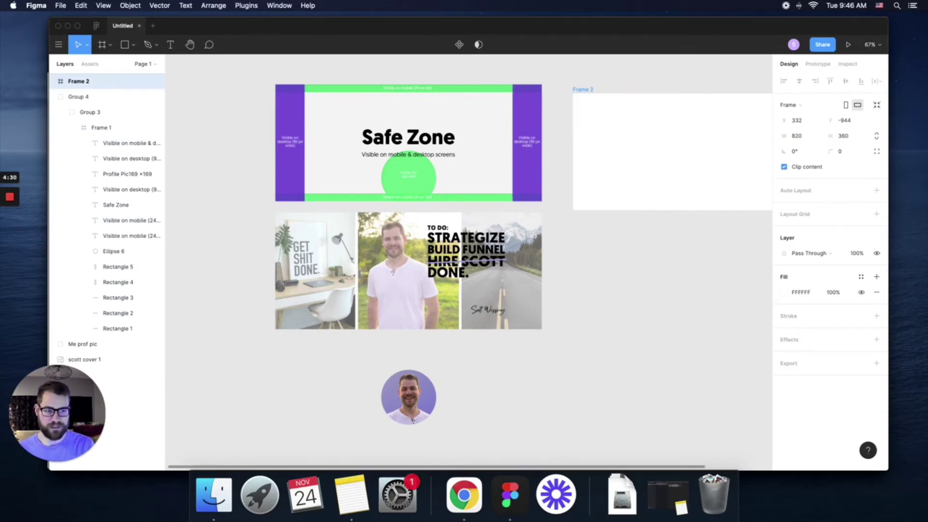
pyautogui.hscroll(5, 704, 170)
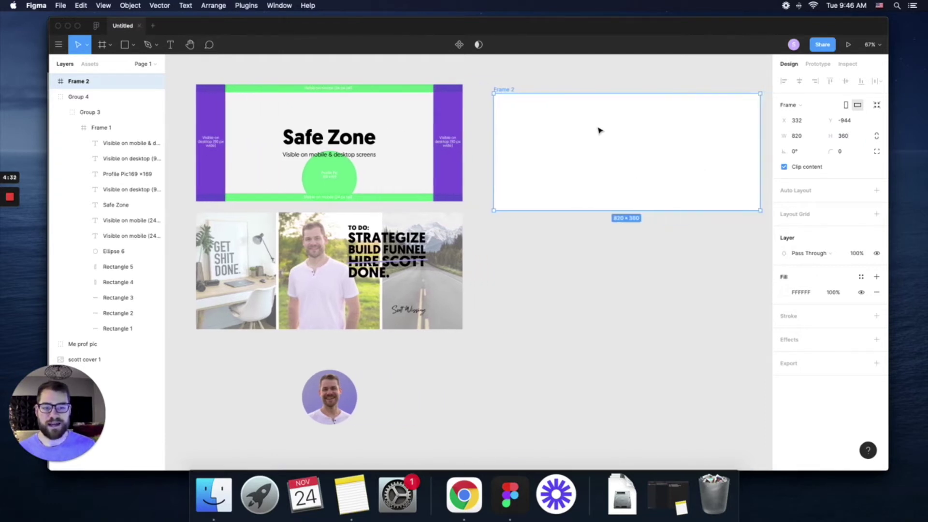
pyautogui.moveTo(489, 91); pyautogui.dragTo(484, 210)
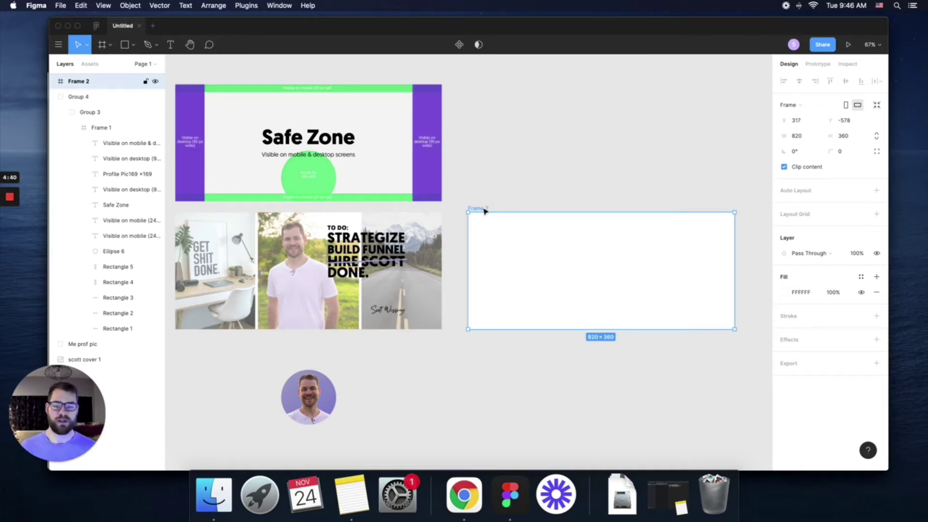
pyautogui.scroll(-1, 479, 220)
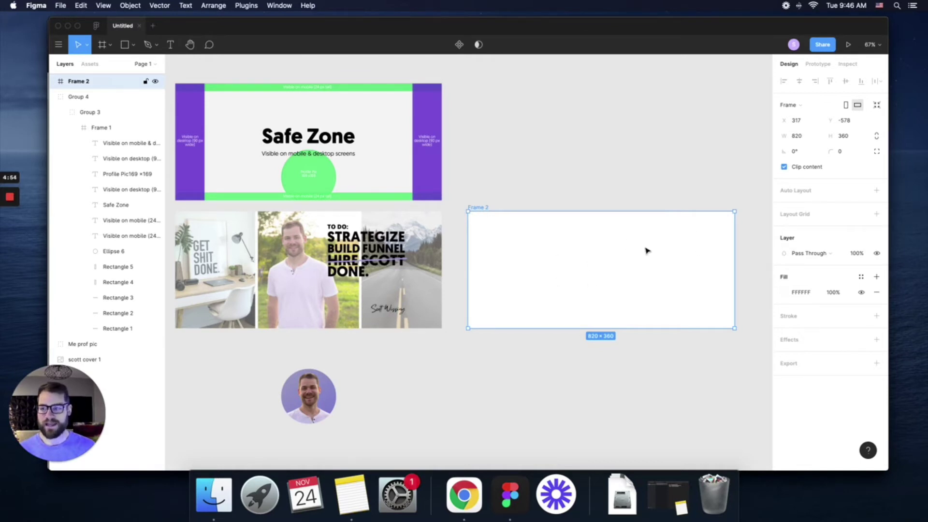
# Step: Add the text 'I am some text' inside Frame 2
pyautogui.click(169, 44)
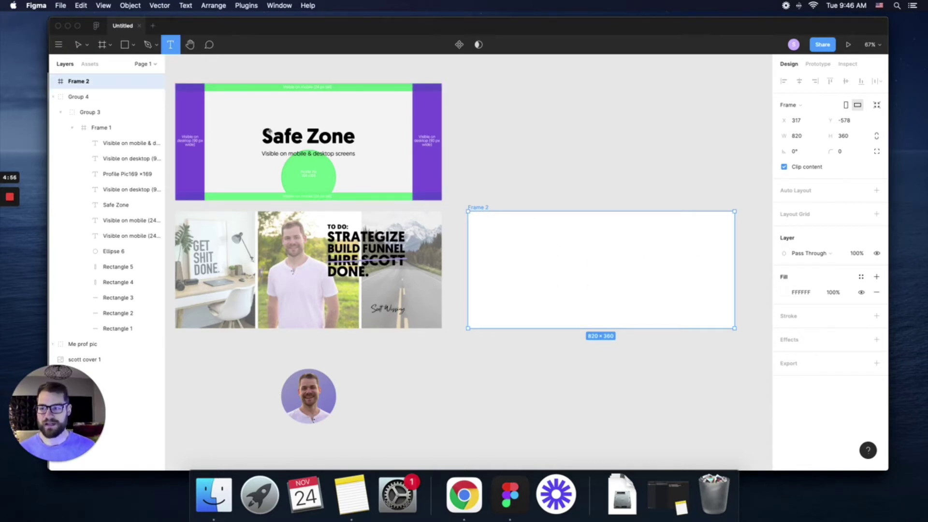
pyautogui.click(528, 230)
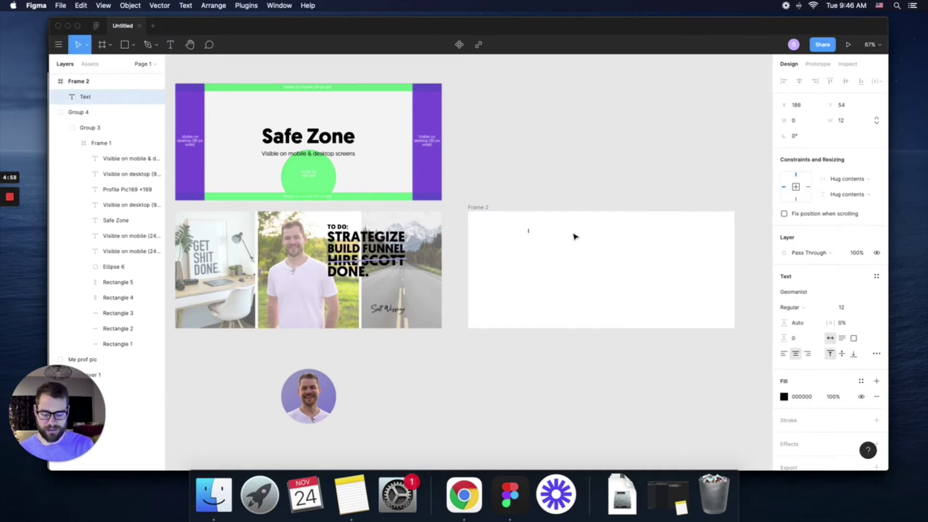
pyautogui.write('I am so')
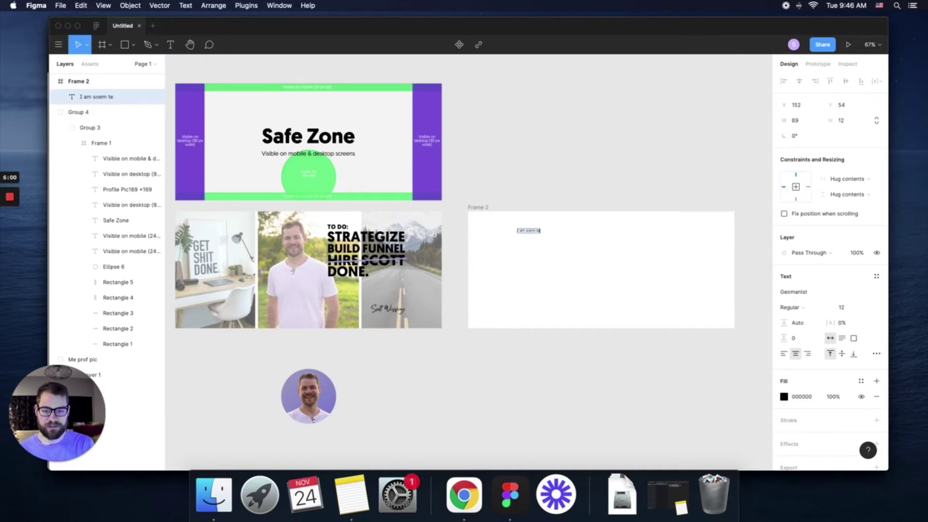
pyautogui.write('me t')
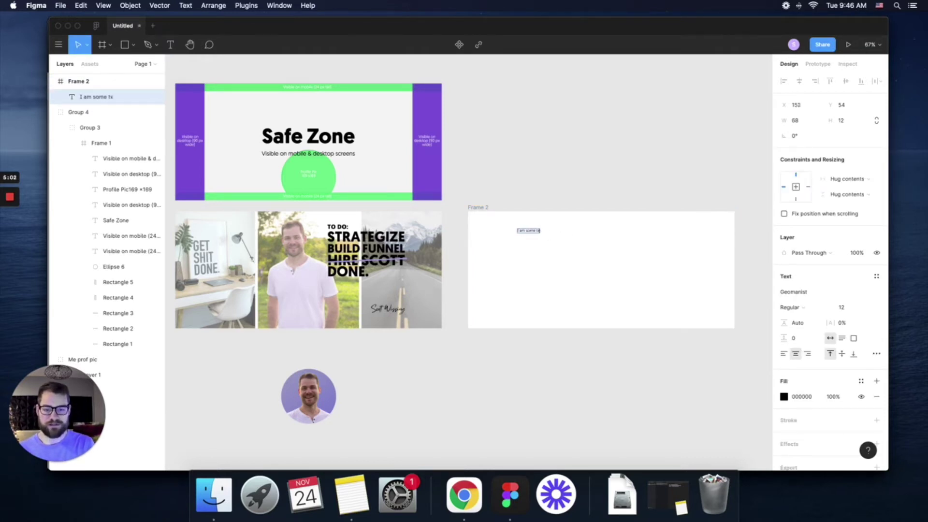
pyautogui.write('ext')
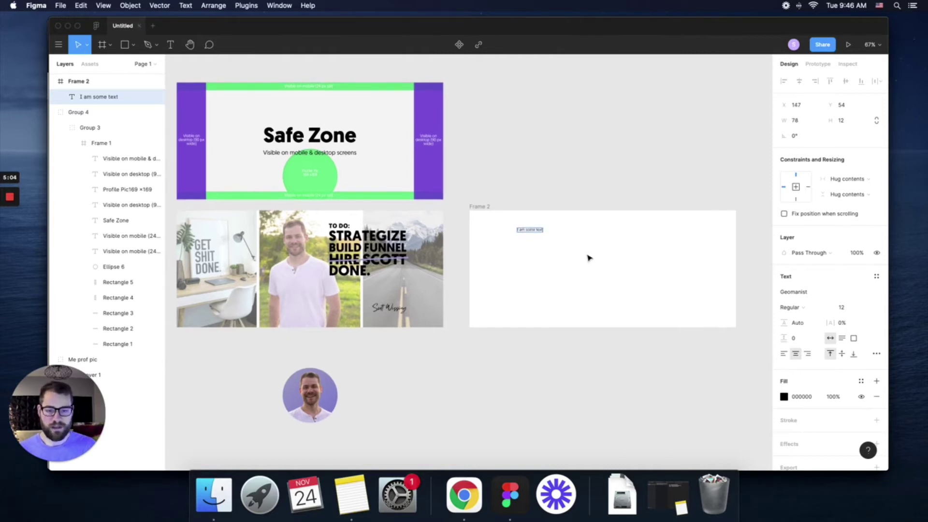
pyautogui.press('Escape')
# Step: Make the text Geomanist Bold at size 72 and move it toward the right
pyautogui.click(808, 293)
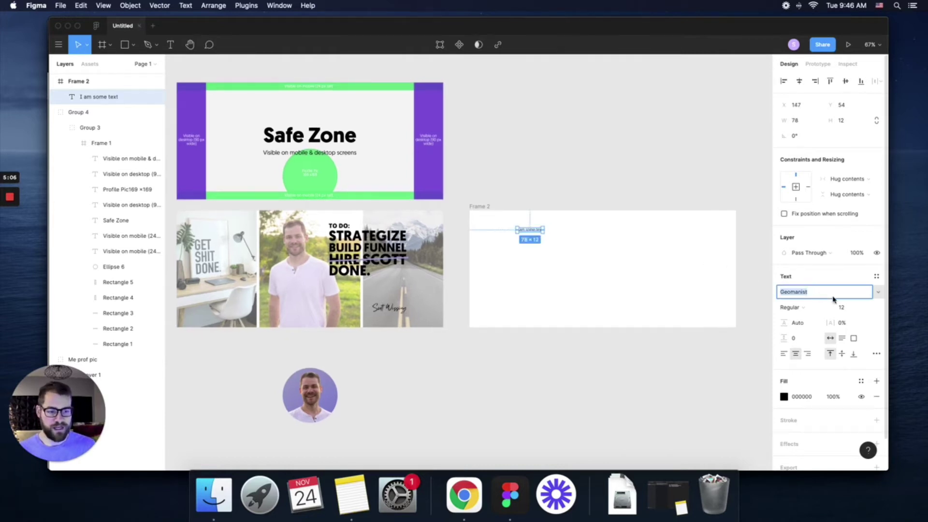
pyautogui.click(804, 308)
pyautogui.click(831, 328)
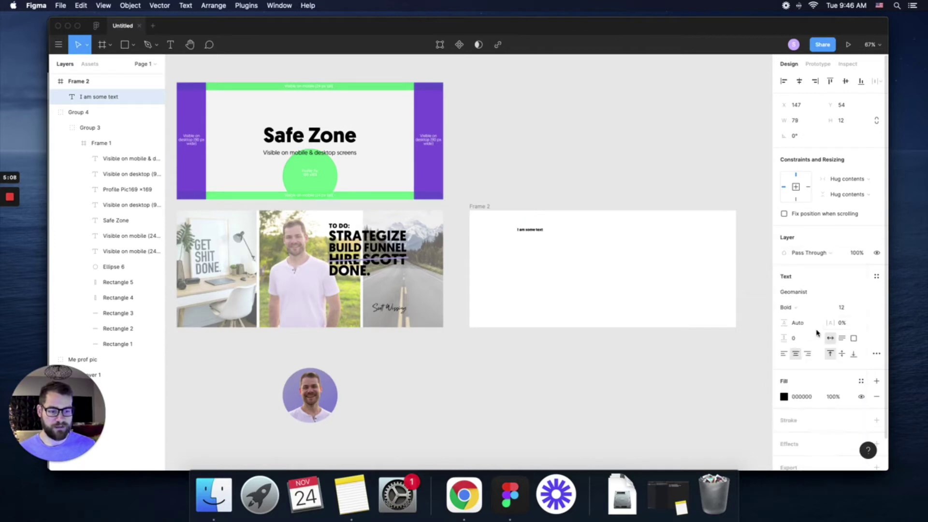
pyautogui.click(856, 309)
pyautogui.write('72')
pyautogui.press('Return')
pyautogui.moveTo(561, 245); pyautogui.dragTo(678, 256)
pyautogui.click(650, 315)
pyautogui.hscroll(-2, 651, 316)
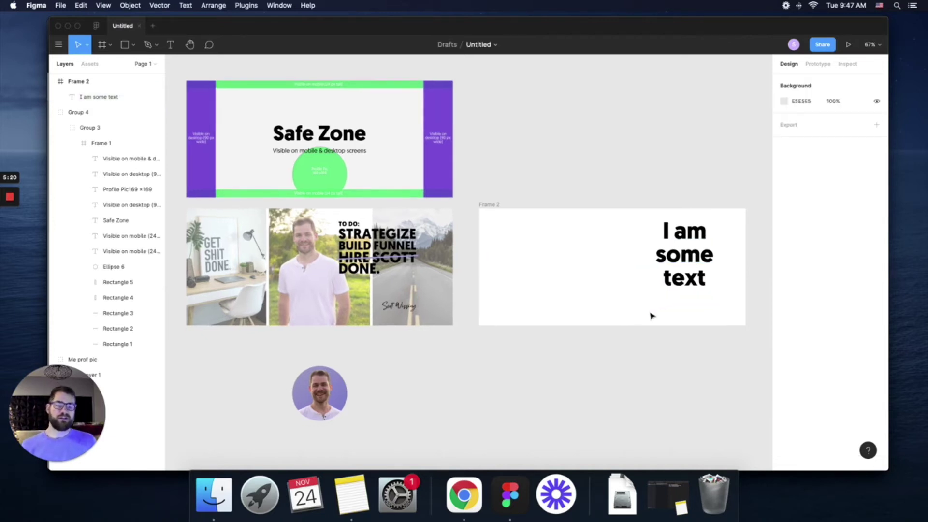
pyautogui.hscroll(2, 652, 314)
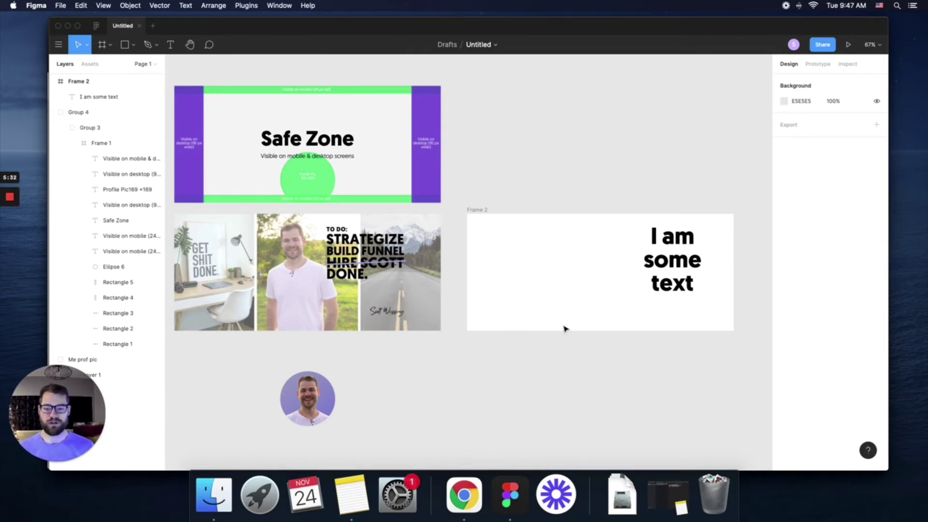
pyautogui.scroll(-2, 565, 328)
pyautogui.hscroll(-1, 565, 328)
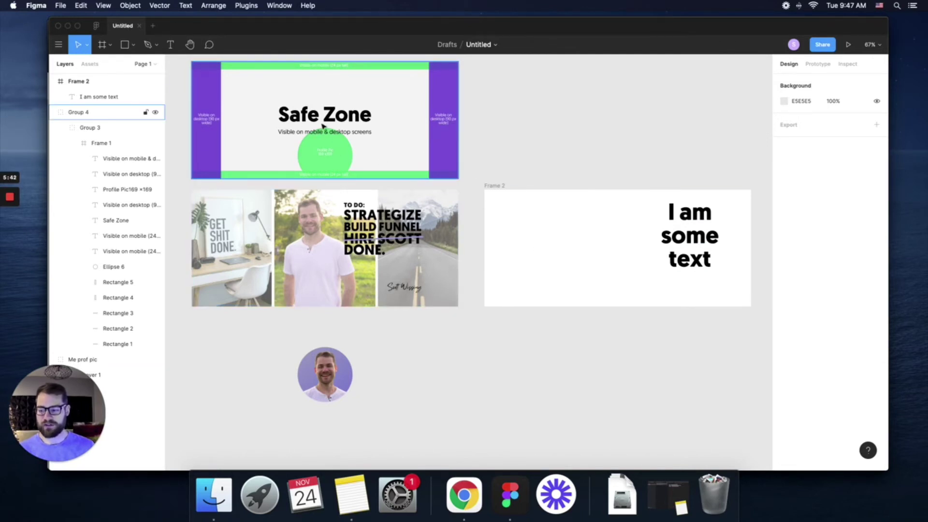
# Step: Delete Frame 2, the leftover text frame, from the canvas
pyautogui.click(500, 188)
pyautogui.press('BackSpace')
pyautogui.hscroll(-3, 428, 189)
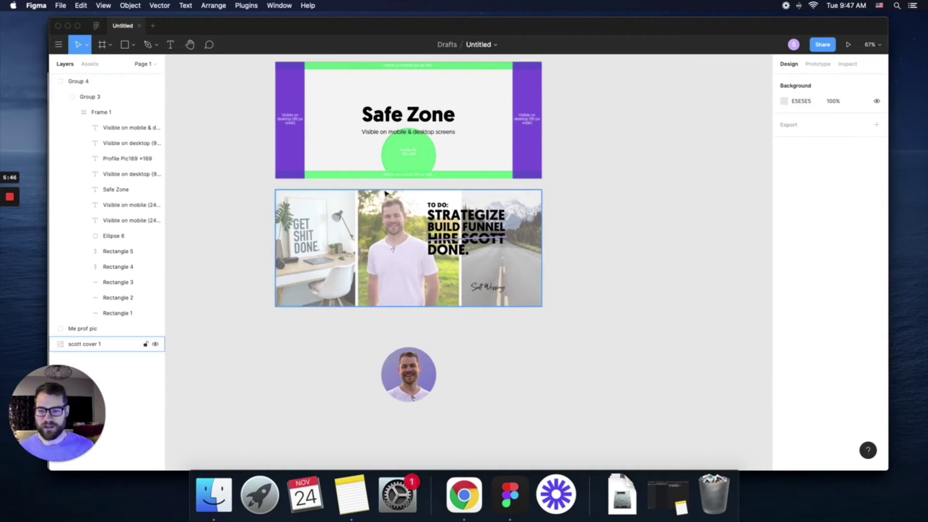
pyautogui.scroll(-1, 445, 205)
pyautogui.hscroll(-1, 450, 234)
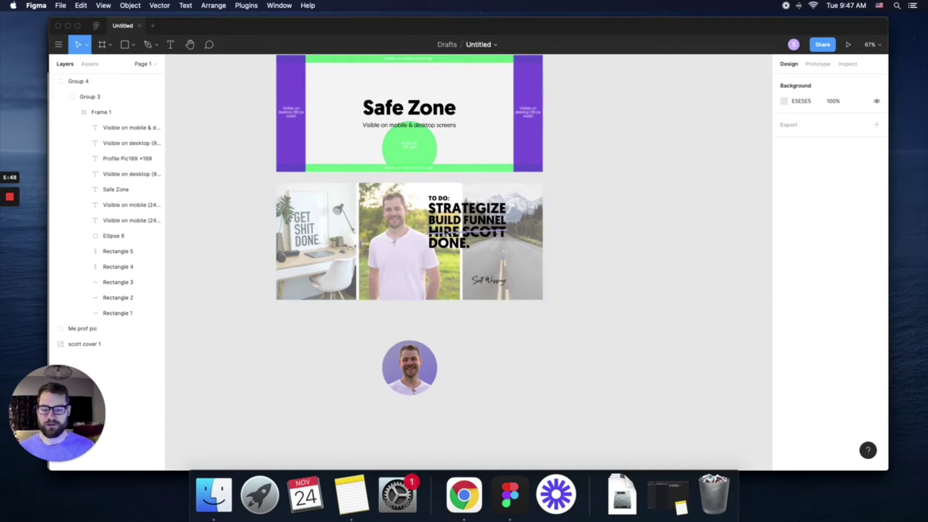
# Step: Position the cover photo directly beneath the Safe Zone template, centred with it
pyautogui.click(409, 256)
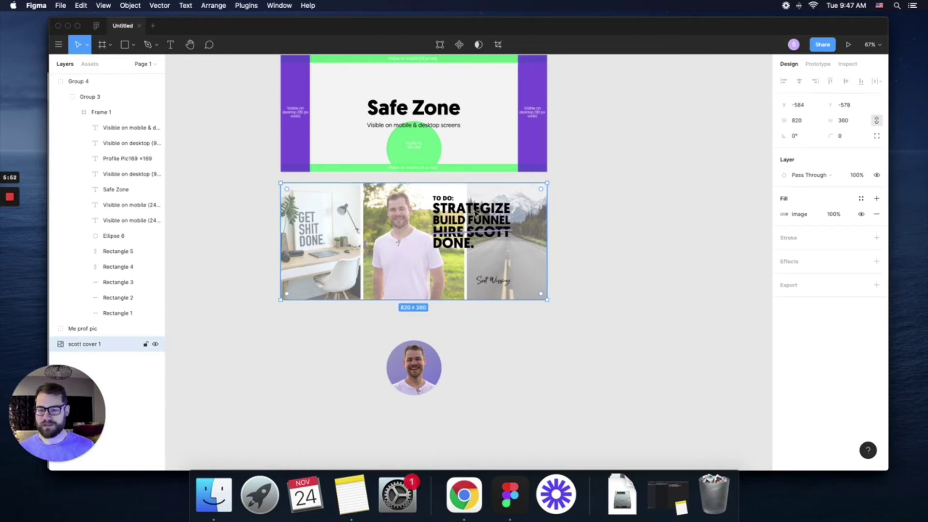
pyautogui.moveTo(446, 208); pyautogui.dragTo(458, 223)
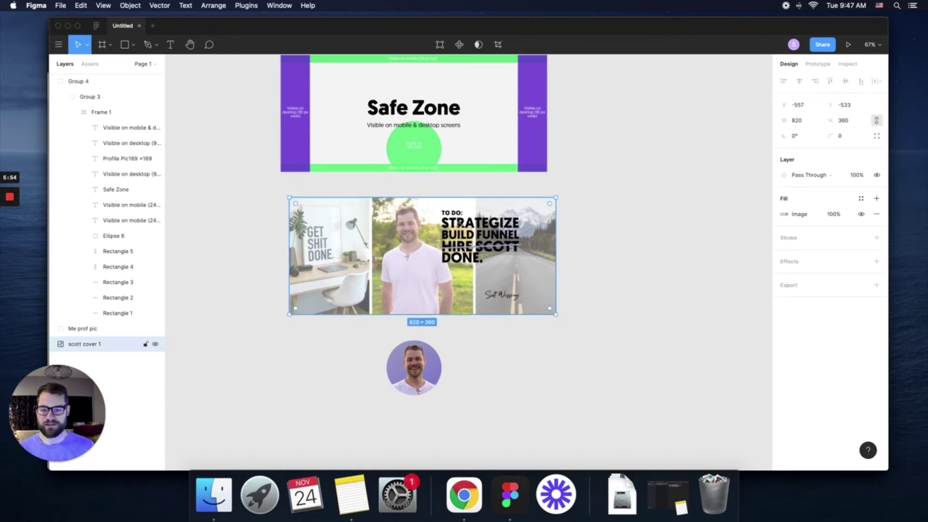
pyautogui.moveTo(386, 244)
pyautogui.mouseDown()
pyautogui.moveTo(351, 238)
pyautogui.moveTo(378, 233)
pyautogui.mouseUp()
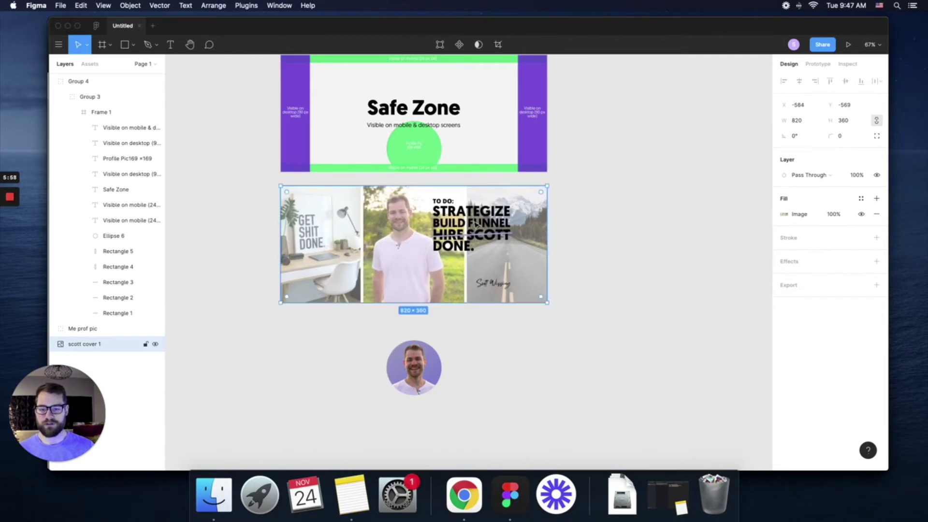
pyautogui.scroll(-1, 473, 240)
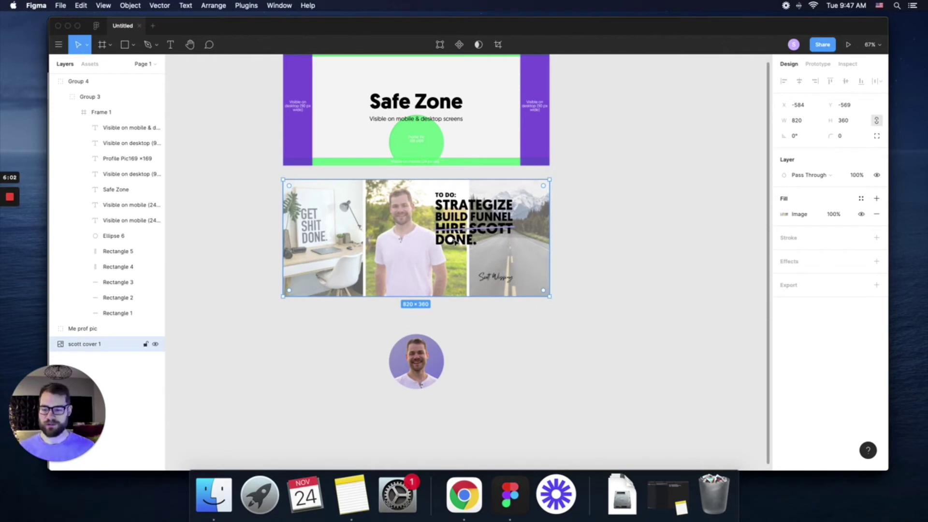
pyautogui.moveTo(424, 236)
pyautogui.mouseDown()
pyautogui.moveTo(441, 239)
pyautogui.moveTo(424, 237)
pyautogui.mouseUp()
pyautogui.scroll(3, 416, 203)
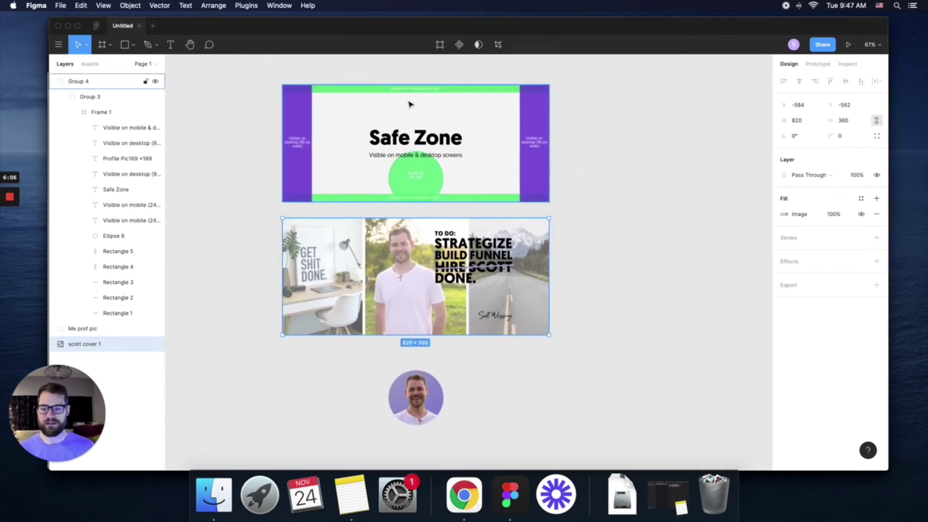
# Step: Drag the Safe Zone template (Group 4) down onto the cover photo until it snaps into place
pyautogui.moveTo(412, 99); pyautogui.dragTo(413, 233)
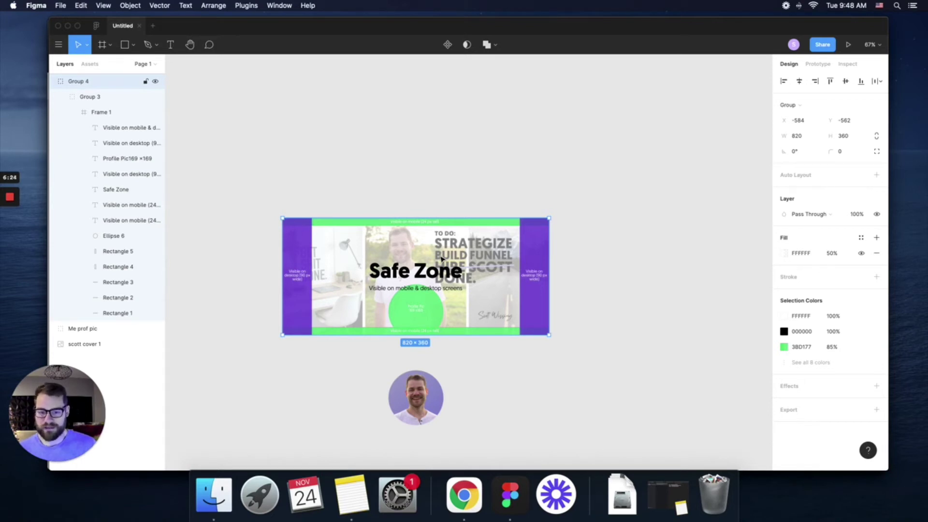
pyautogui.hscroll(1, 441, 259)
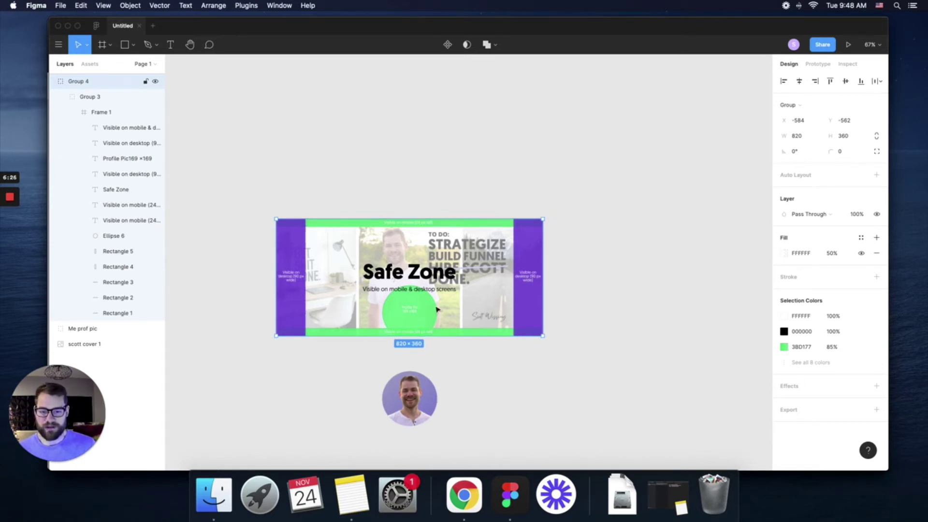
pyautogui.hscroll(-2, 343, 312)
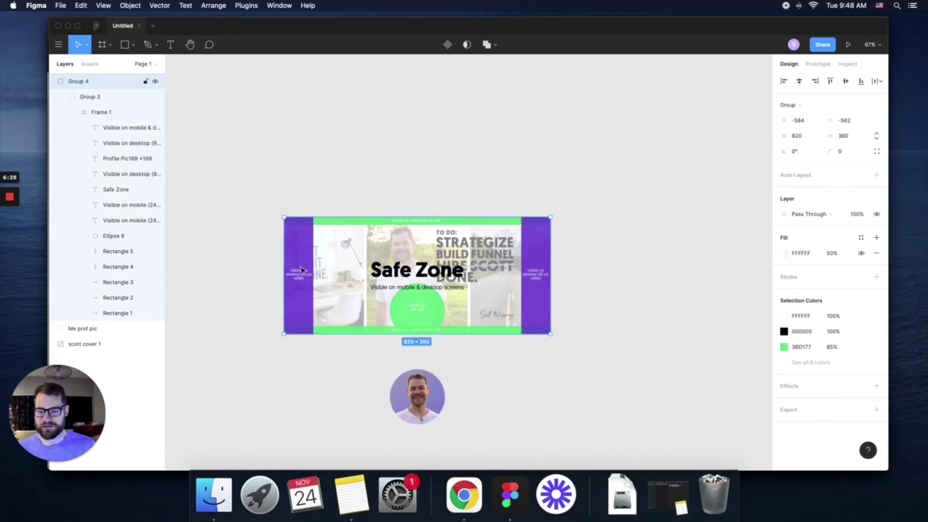
pyautogui.scroll(1, 418, 222)
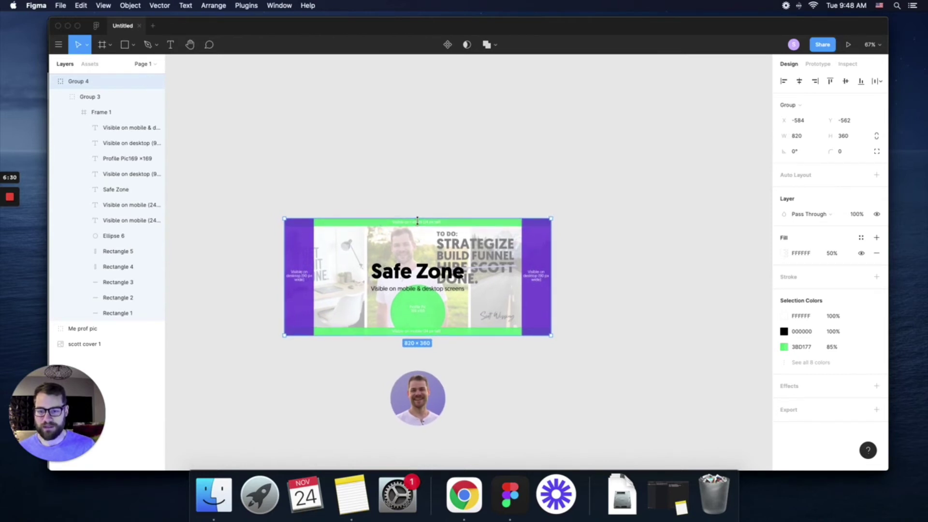
pyautogui.scroll(-1, 441, 328)
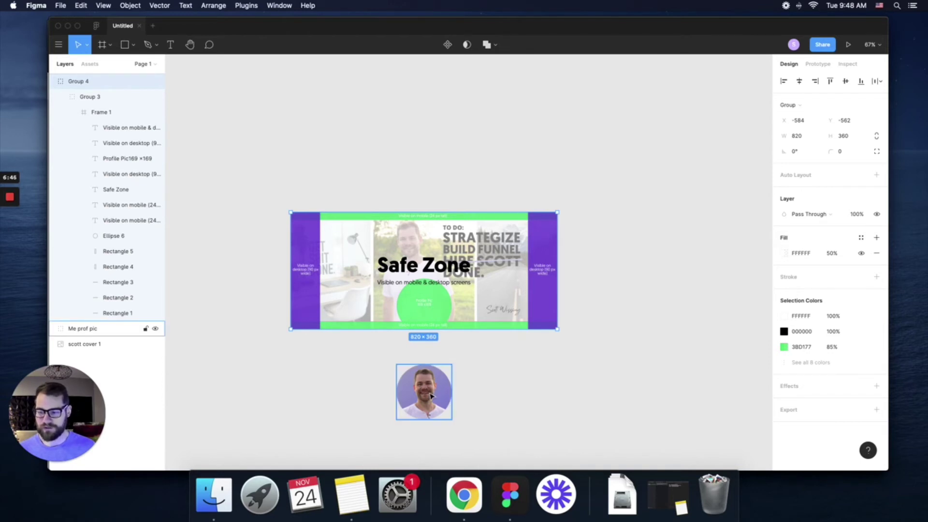
# Step: Drag the profile picture into the safe zone's circular cutout, undoing an accidental overlay move
pyautogui.moveTo(432, 395); pyautogui.dragTo(431, 310)
pyautogui.click(452, 395)
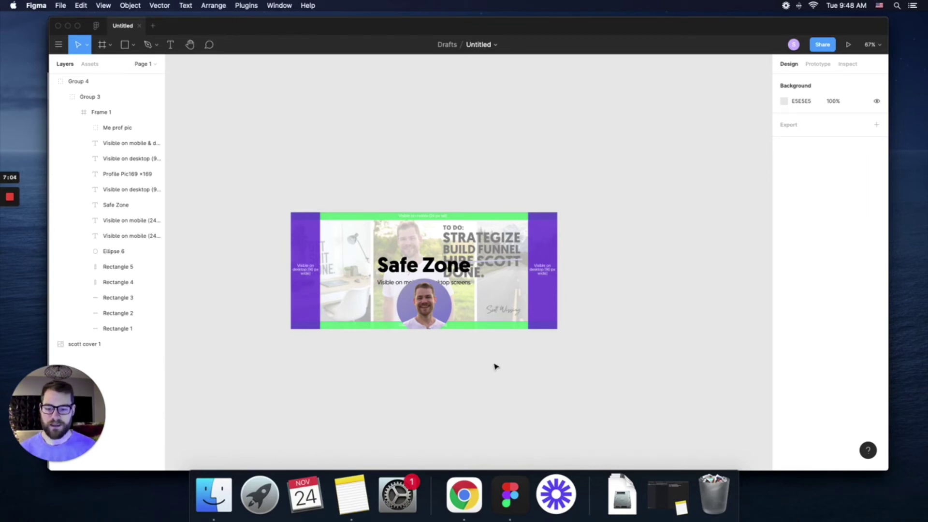
pyautogui.moveTo(438, 318); pyautogui.dragTo(444, 369)
pyautogui.press('super+z')
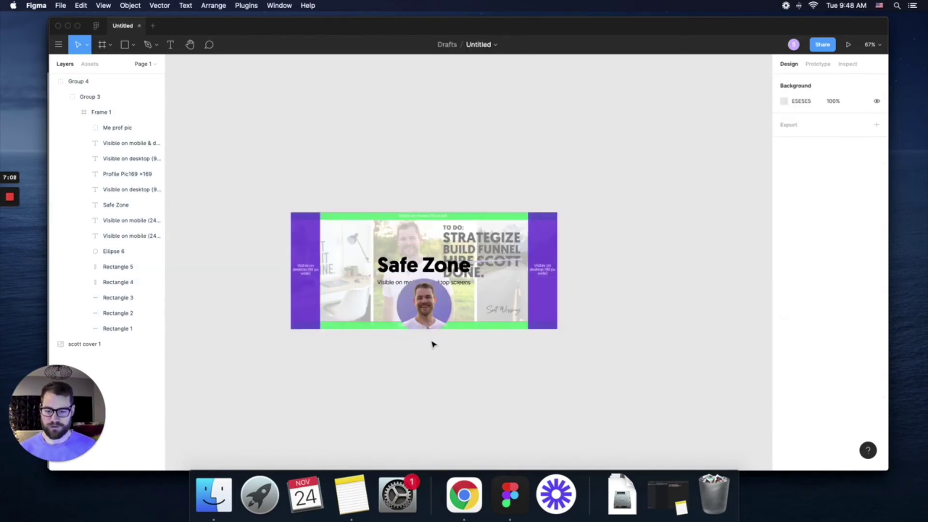
# Step: Move the profile picture back out below the cover, then select the Safe Zone template group
pyautogui.press('super+z')
pyautogui.moveTo(436, 346); pyautogui.dragTo(425, 411)
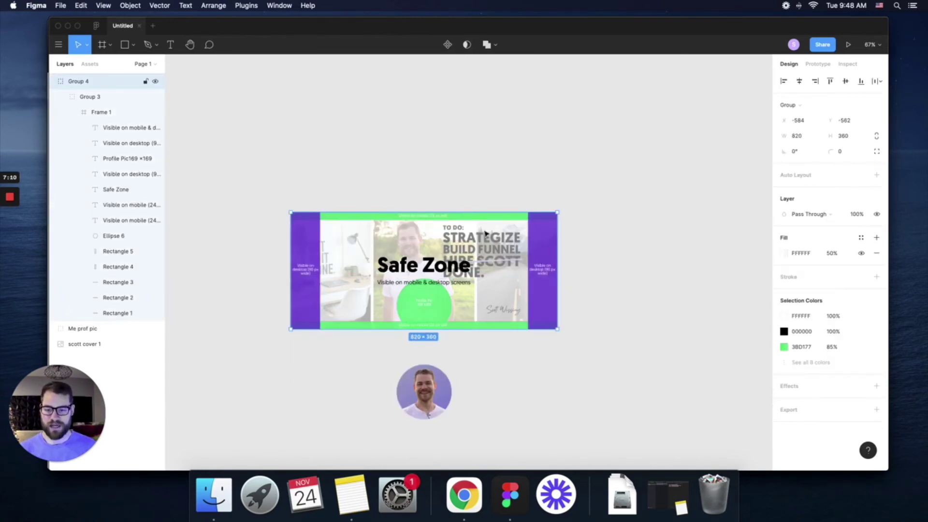
pyautogui.click(240, 299)
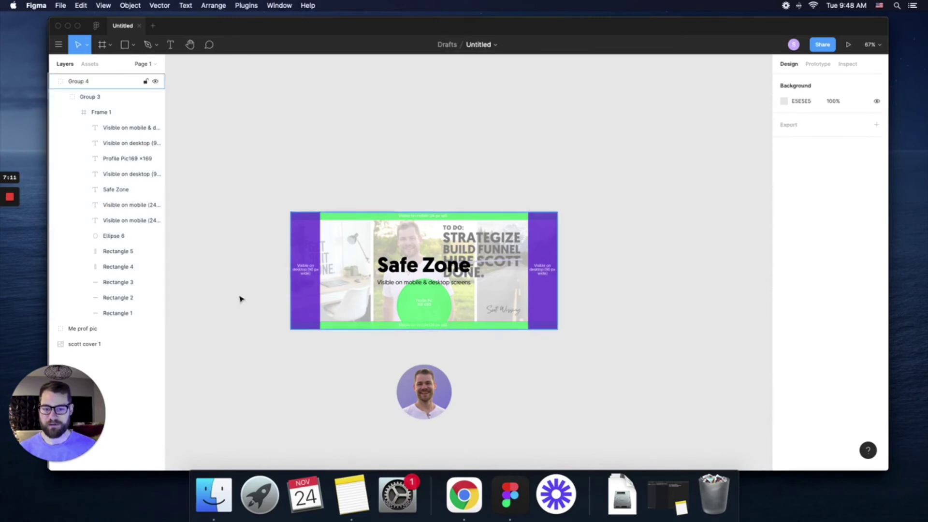
pyautogui.click(382, 213)
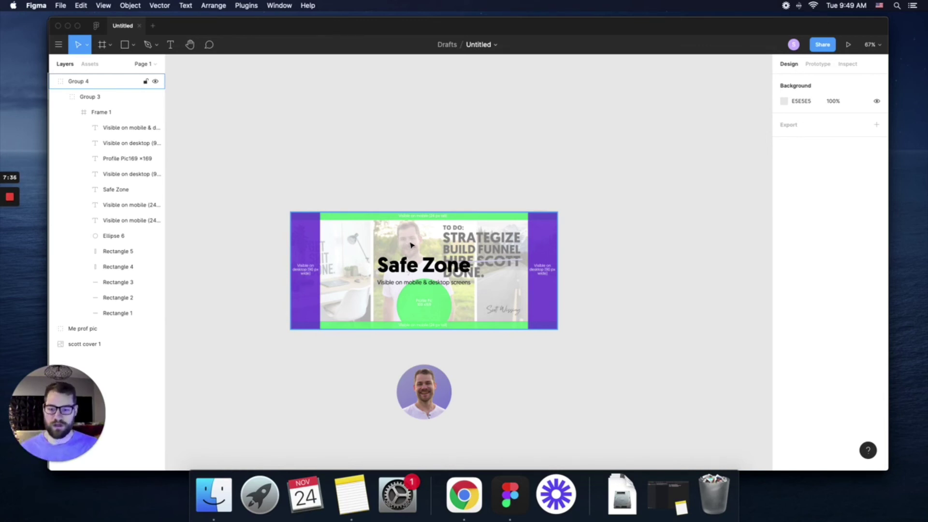
# Step: Drag Group 4 upward off the cover photo so it sits just above it
pyautogui.moveTo(411, 245); pyautogui.dragTo(414, 118)
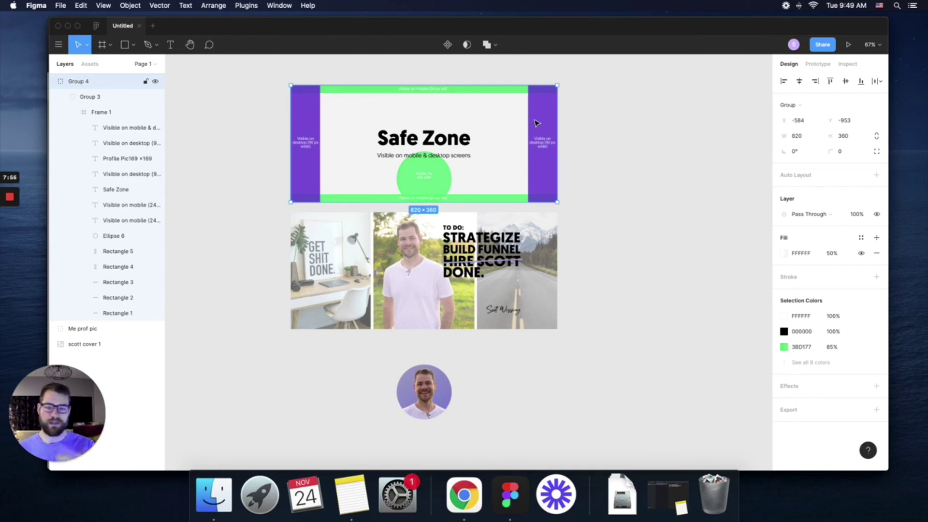
pyautogui.scroll(1, 544, 160)
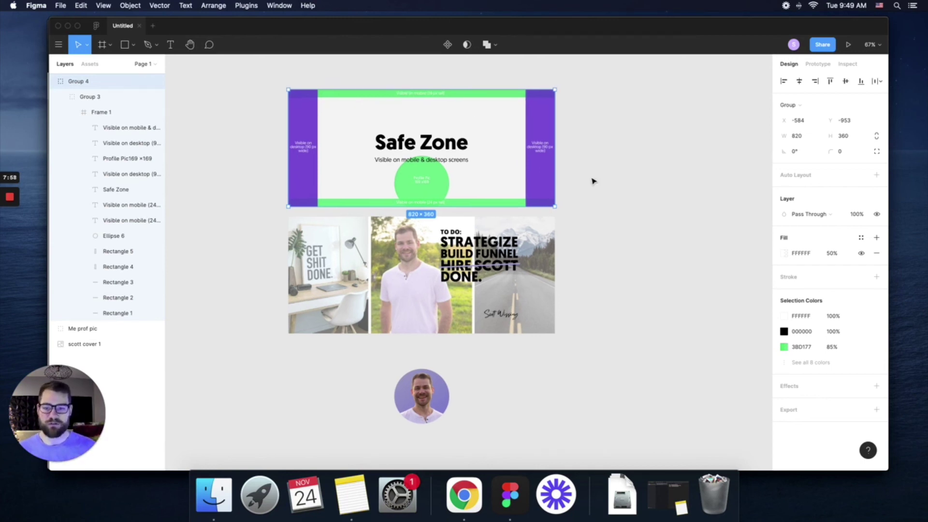